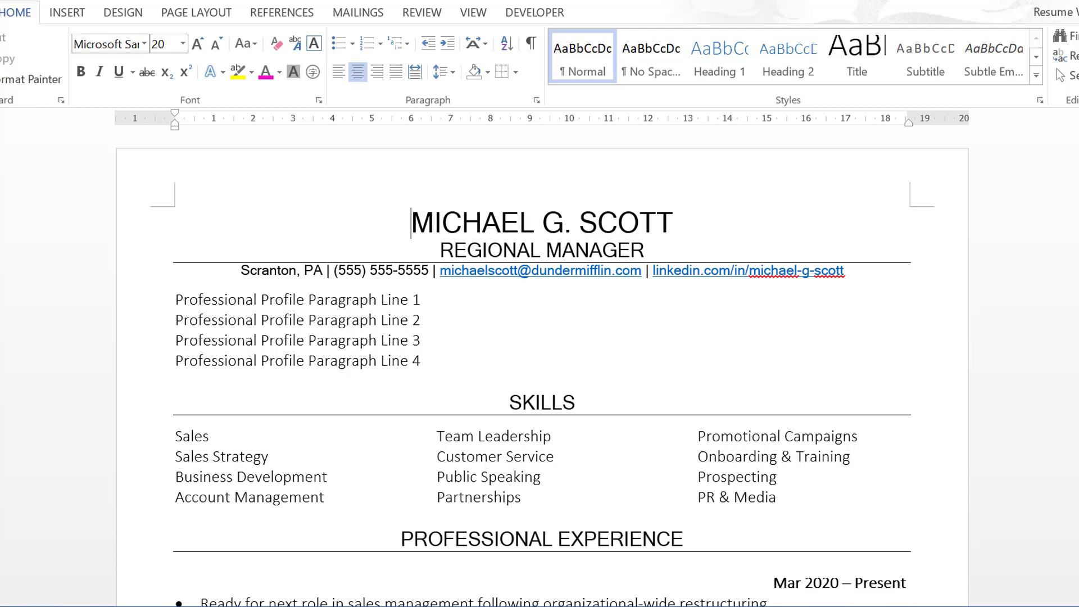
- Select the name and title lines and view the Font dialog, closing it unchanged
scroll(691, 414, "down", 2)
scroll(690, 415, "up", 1)
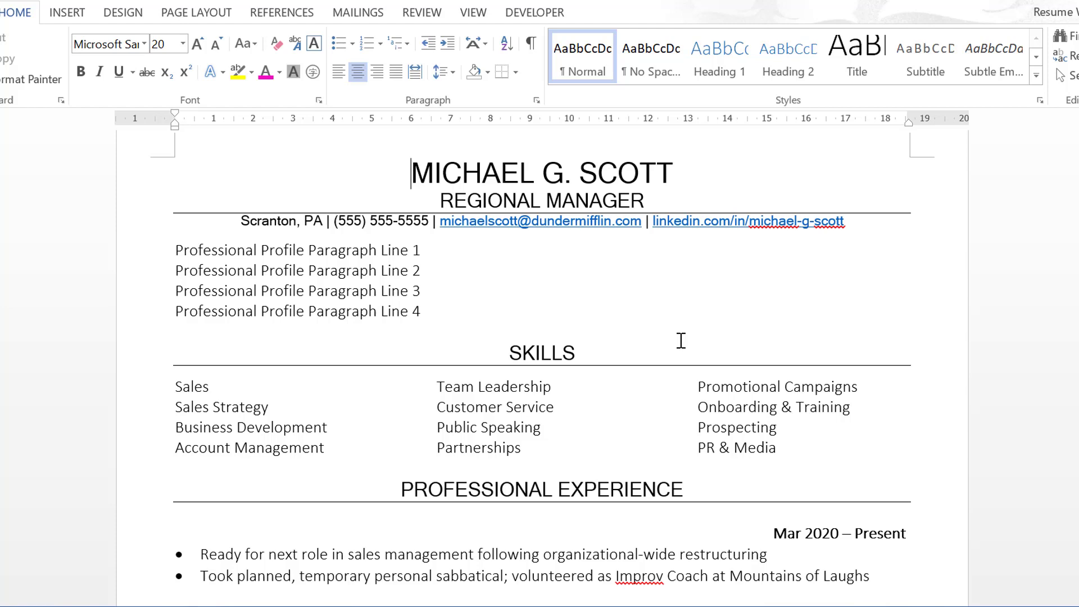
scroll(681, 341, "up", 1)
left_click_drag(411, 223, 585, 247)
right_click(585, 243)
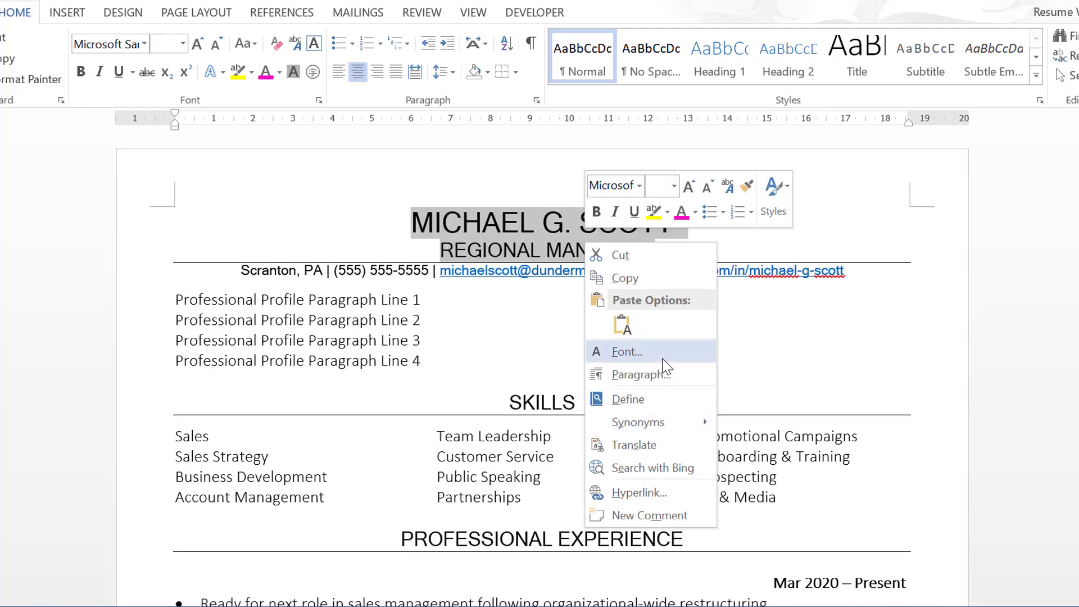
left_click(618, 353)
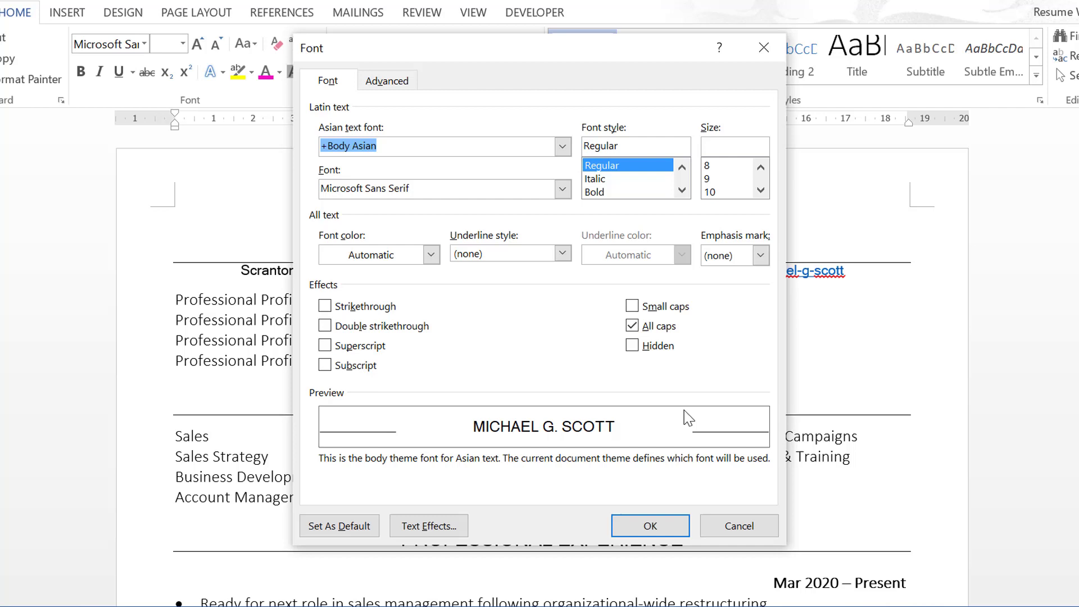
left_click(730, 524)
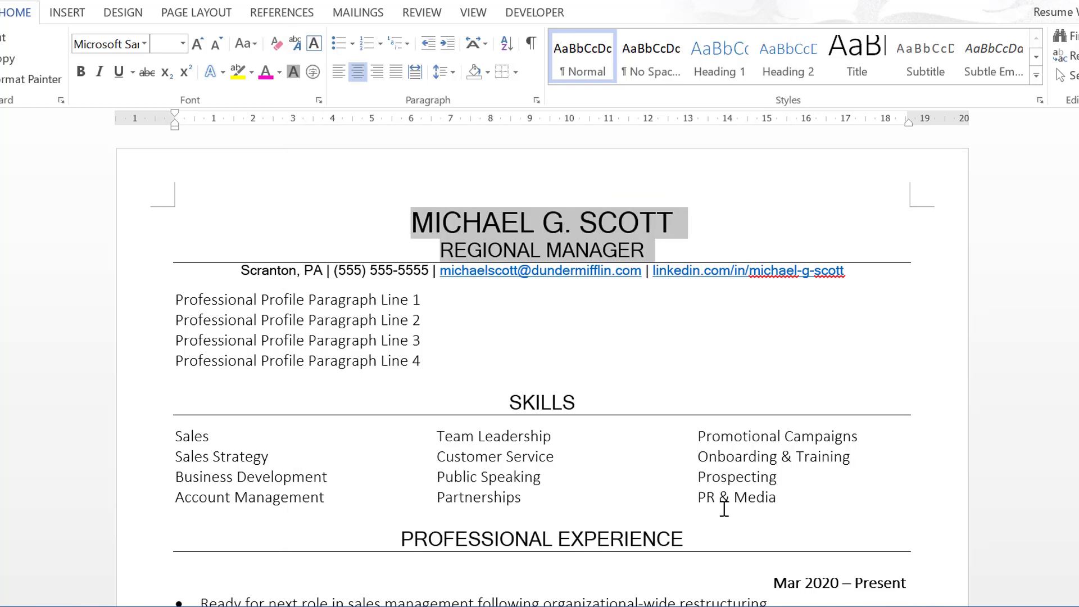
- Color the name and title dark blue, then repeat it on the SKILLS heading
left_click(280, 73)
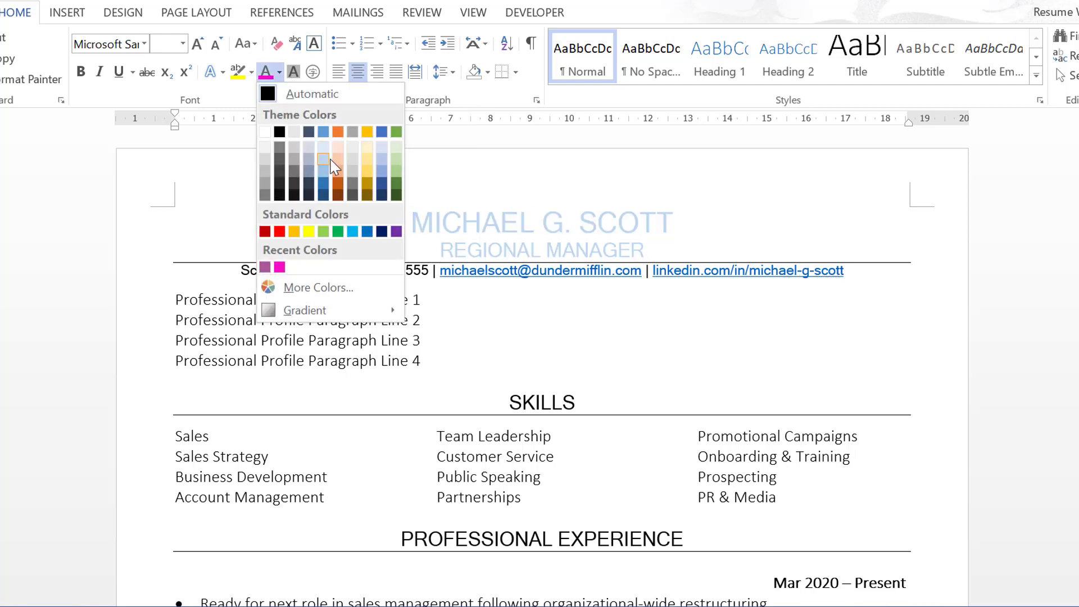
left_click(324, 194)
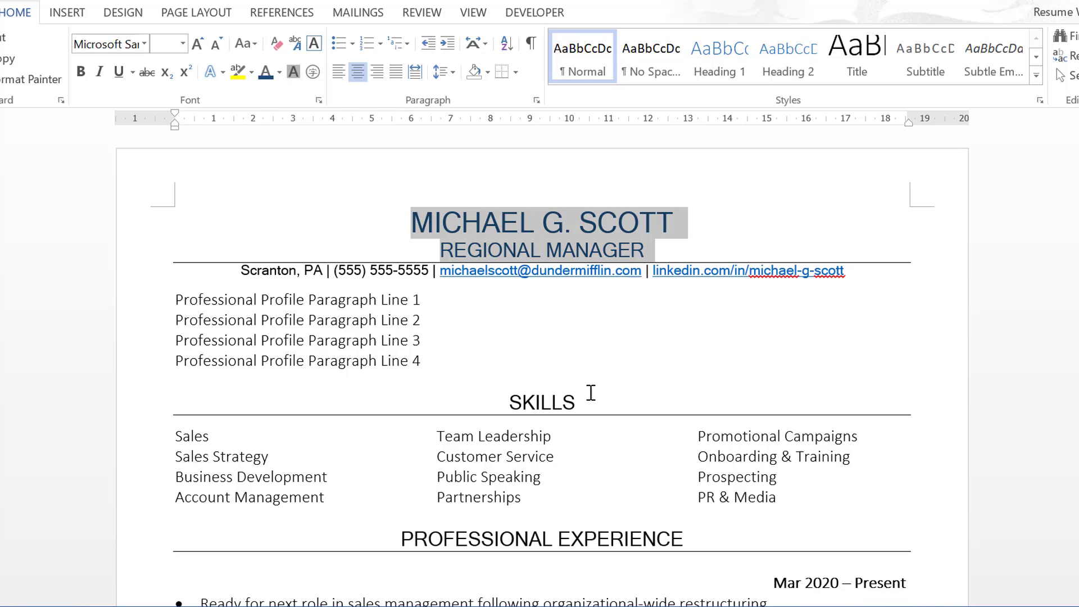
left_click_drag(509, 403, 579, 402)
scroll(579, 402, "down", 3)
key("F4")
- Repeat the dark blue on PROFESSIONAL EXPERIENCE, VOLUNTEER EXPERIENCE and EDUCATION headings
left_click_drag(401, 390, 685, 389)
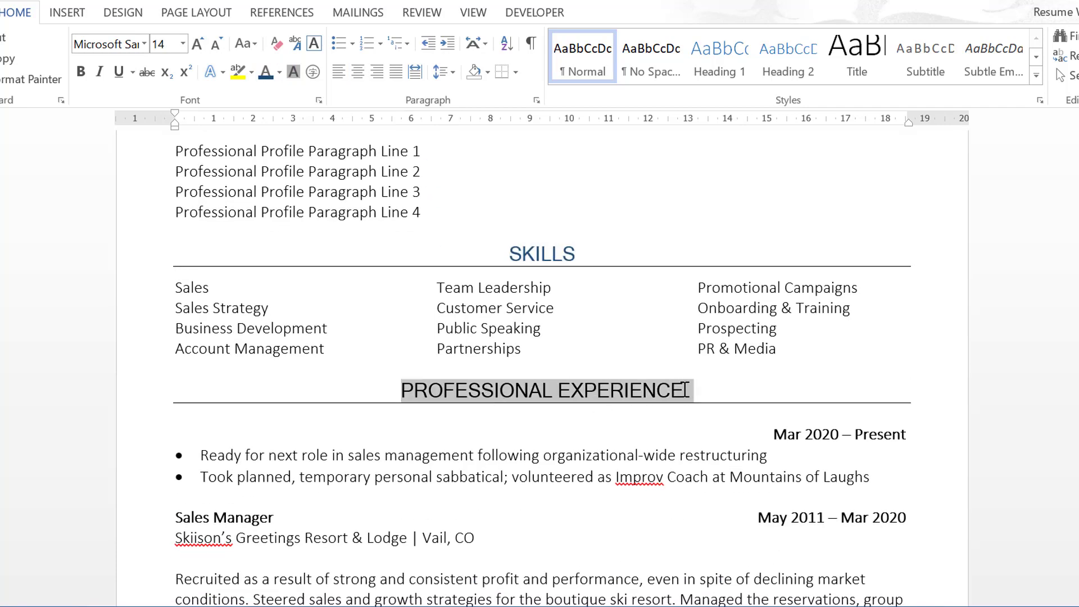
scroll(685, 389, "down", 15)
left_click_drag(334, 321, 380, 351)
scroll(577, 434, "down", 6)
scroll(577, 434, "down", 4)
key("F4")
left_click_drag(470, 485, 625, 485)
key("F4")
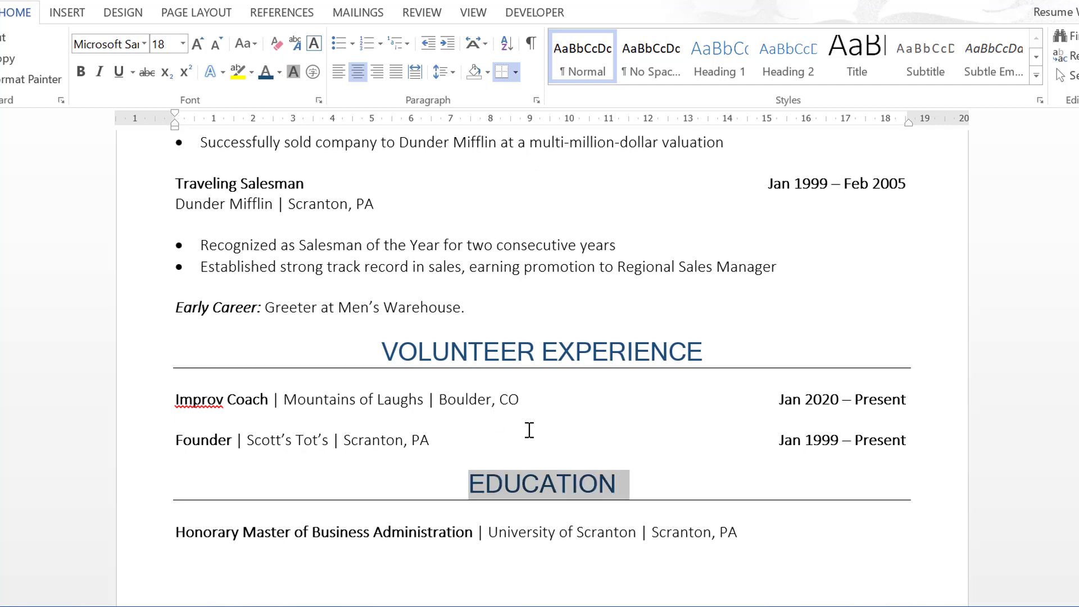
scroll(530, 430, "up", 20)
left_click(665, 254)
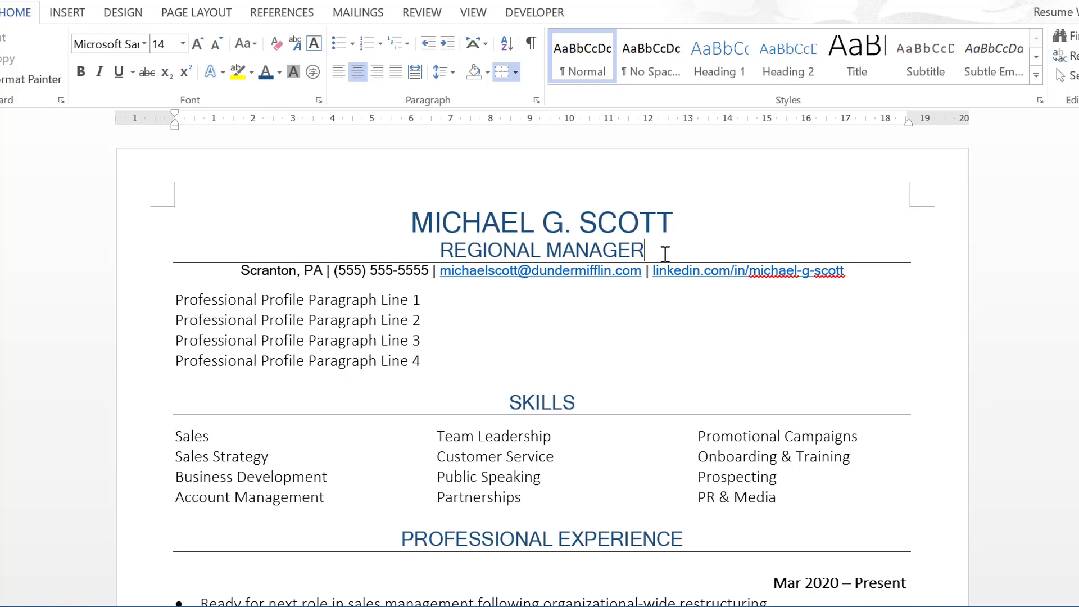
- View the Borders and Shading dialog from the Borders list, closing it unchanged
left_click(517, 73)
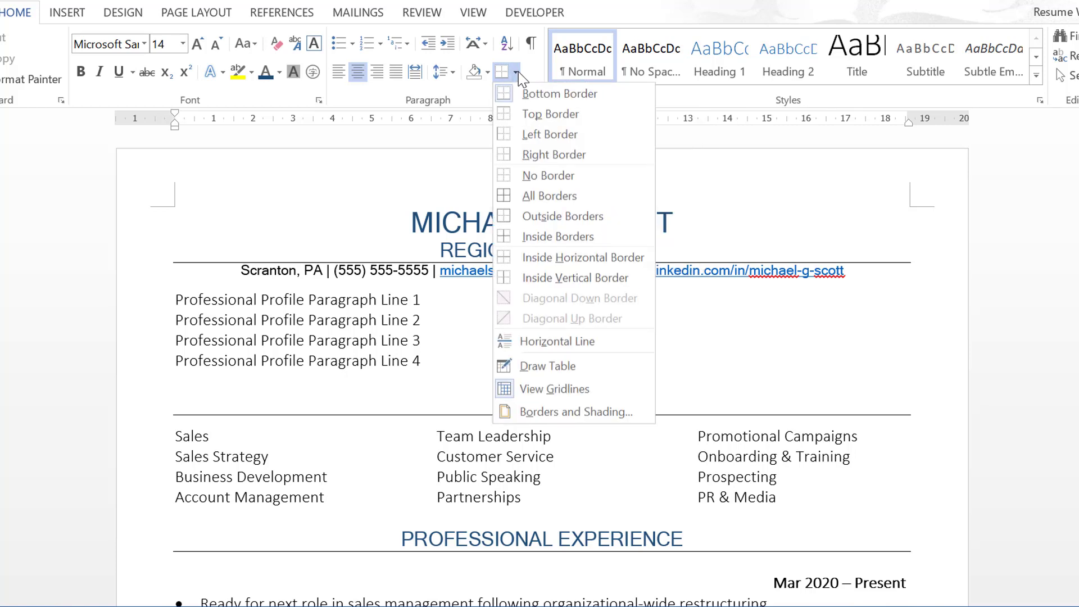
left_click(643, 414)
left_click(754, 482)
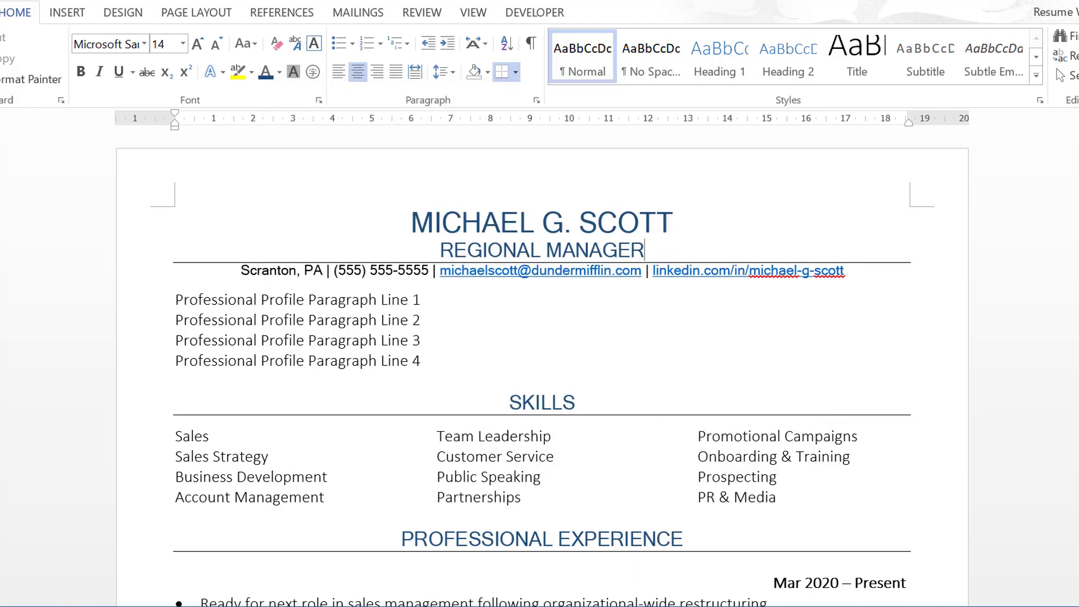
- Give the name and title paragraph a gray bottom border through Design > Page Borders
left_click(125, 13)
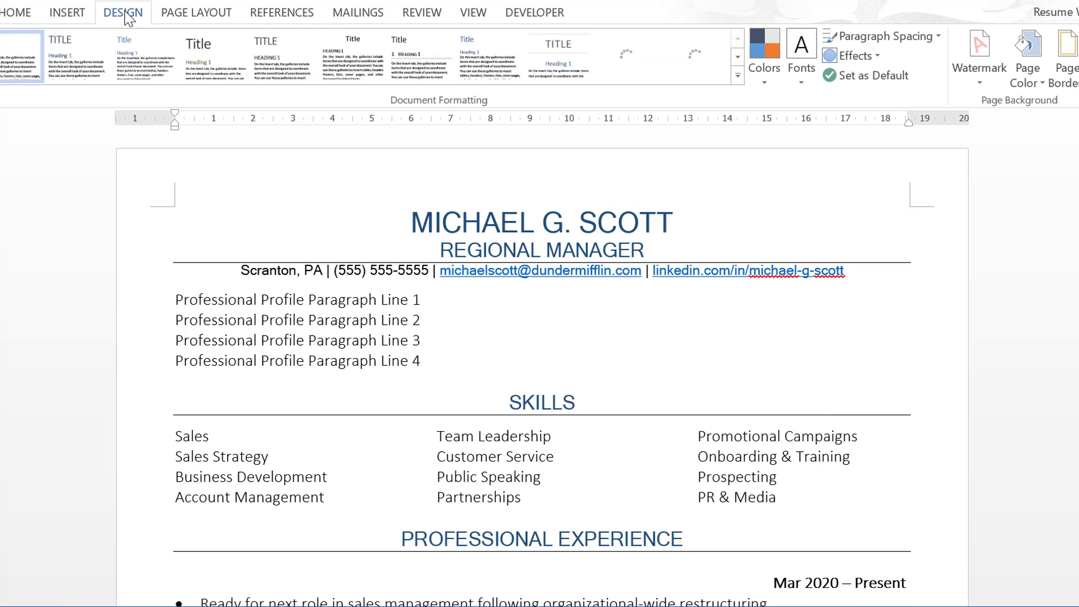
left_click(1062, 72)
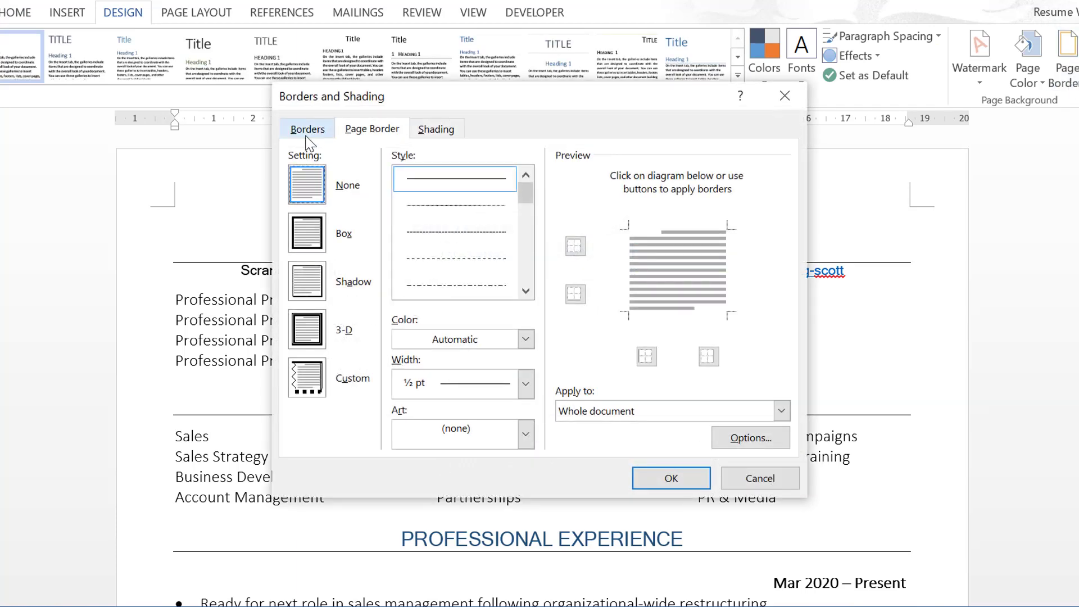
left_click(307, 131)
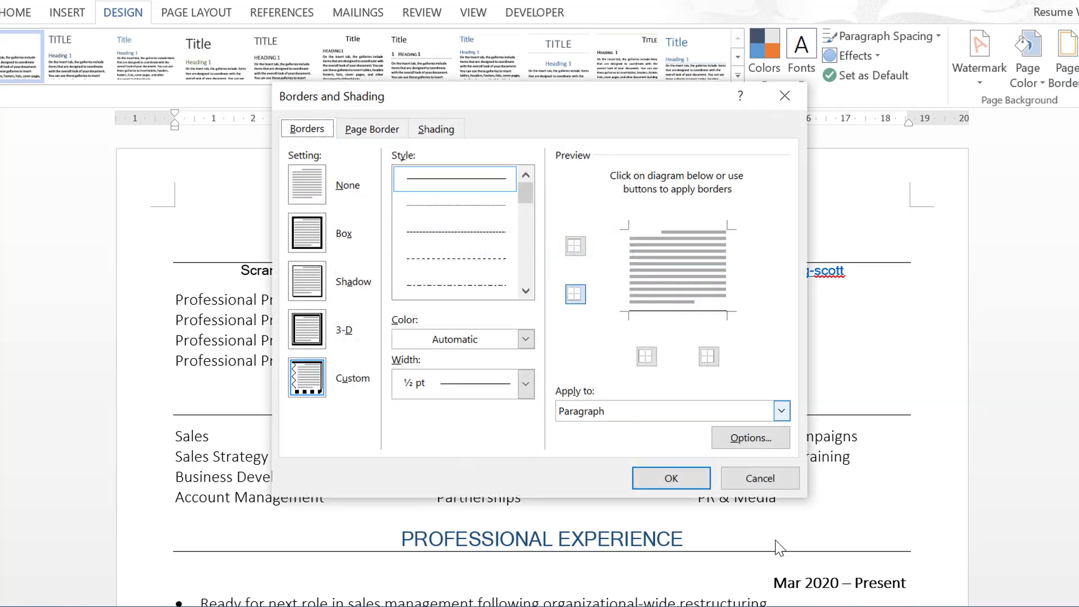
key("alt+c")
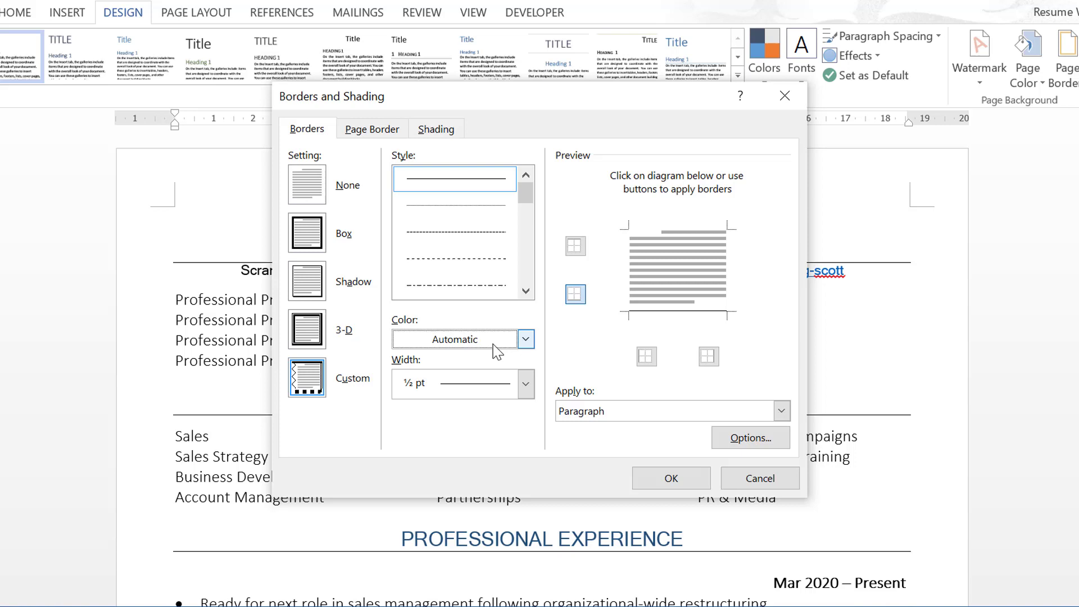
left_click(531, 342)
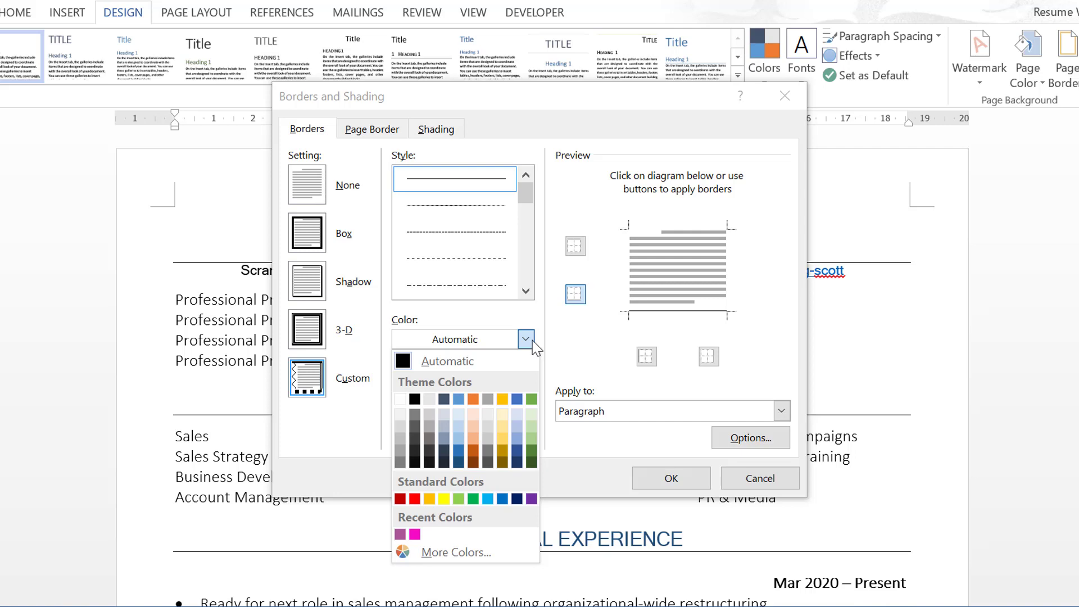
left_click(430, 428)
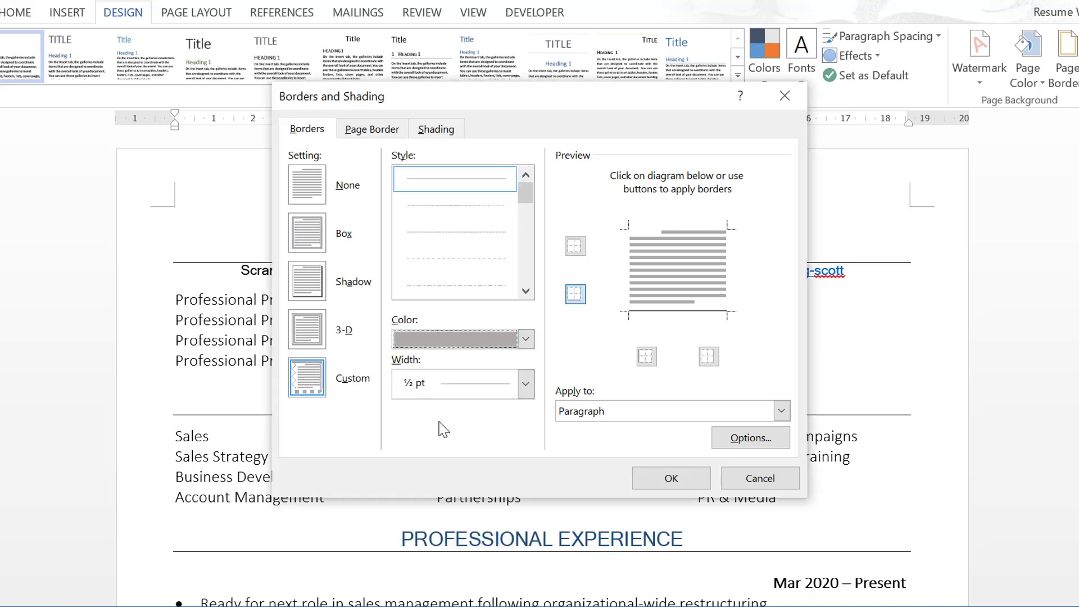
left_click(700, 313)
left_click(671, 477)
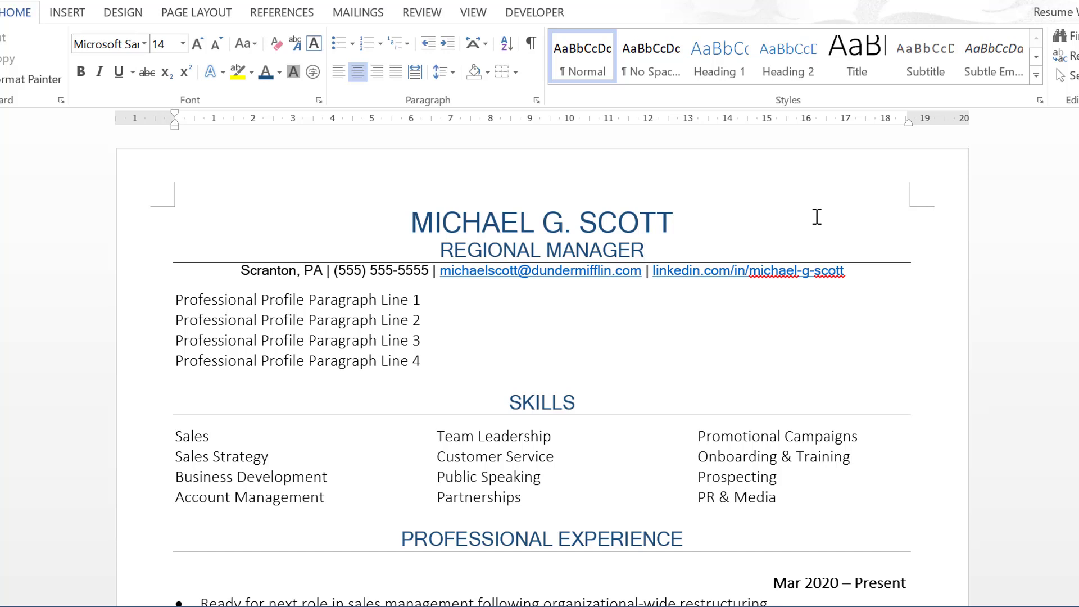
- Apply the same gray bottom border to the SKILLS heading
key("Down")
key("Down")
key("Down")
key("Down")
key("Down")
key("Down")
- Shade the SKILLS heading paragraph with a Gray-25% fill in Borders and Shading
left_click(516, 71)
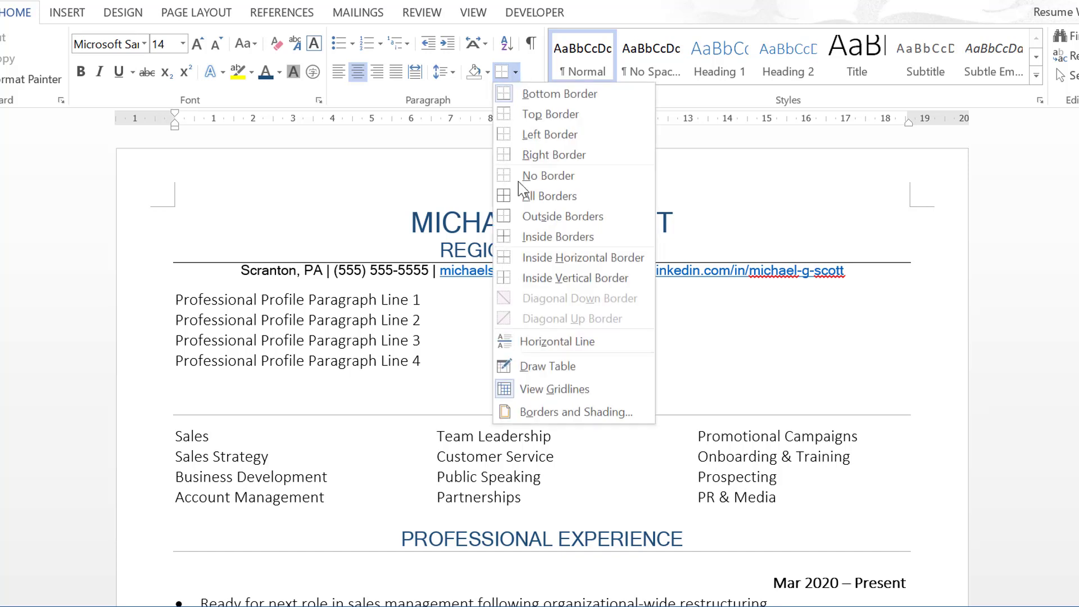
left_click(534, 410)
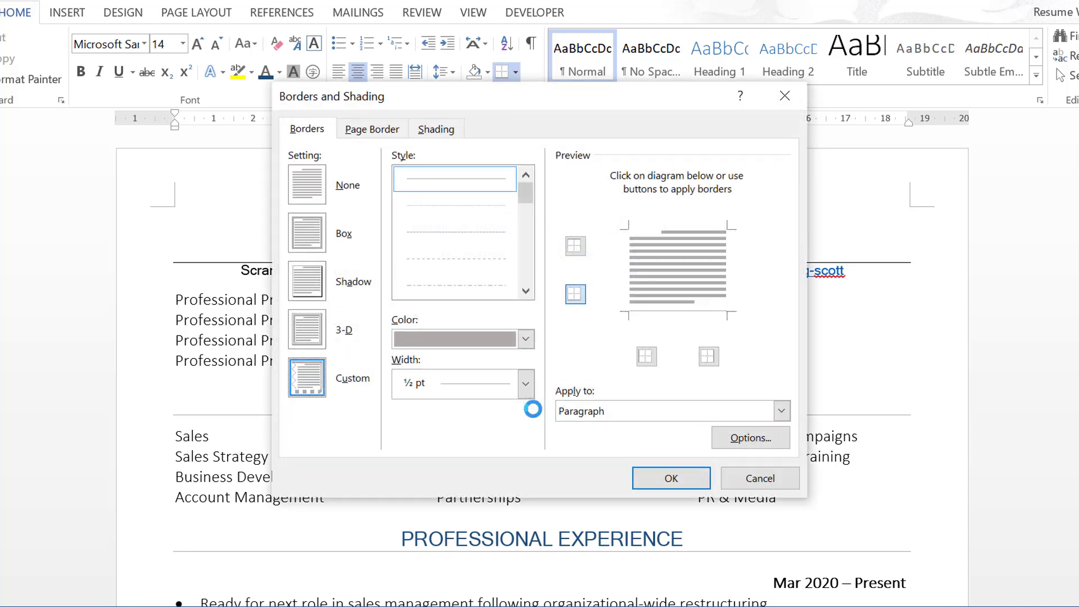
left_click(437, 129)
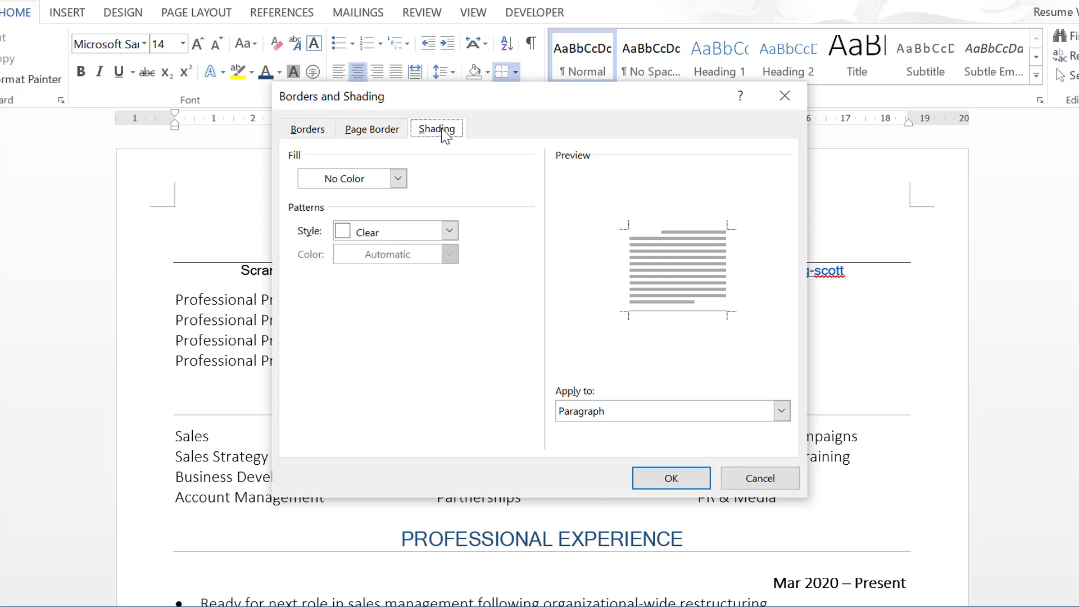
left_click(397, 179)
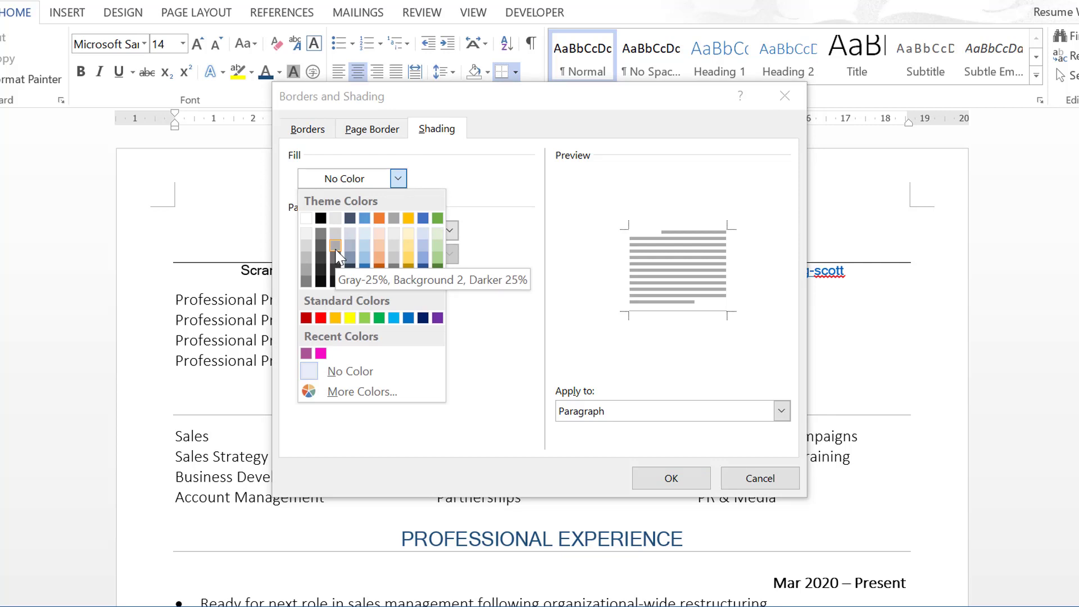
left_click(336, 247)
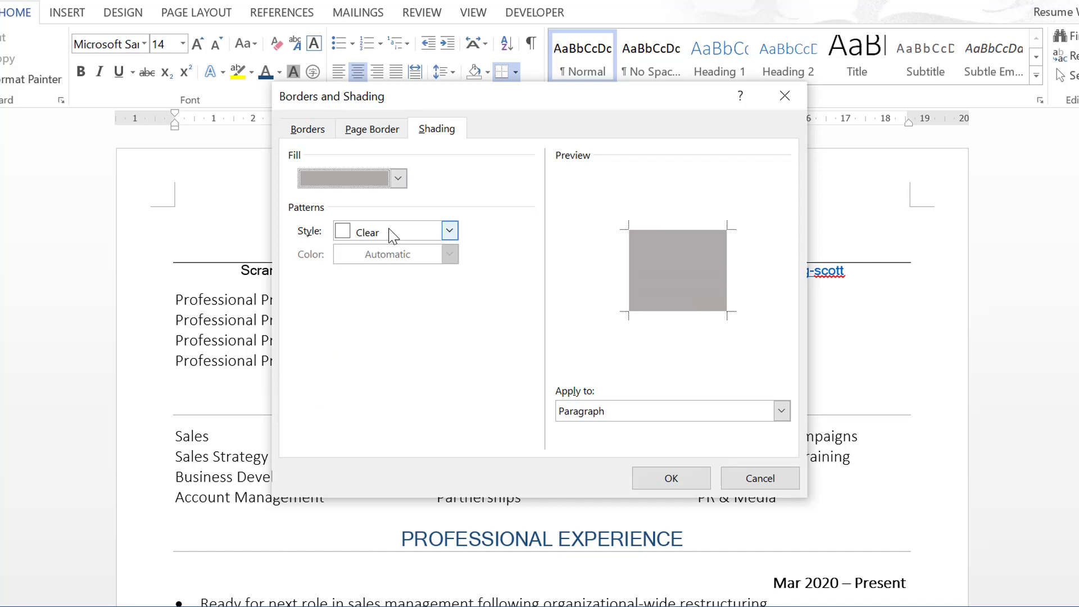
left_click(695, 487)
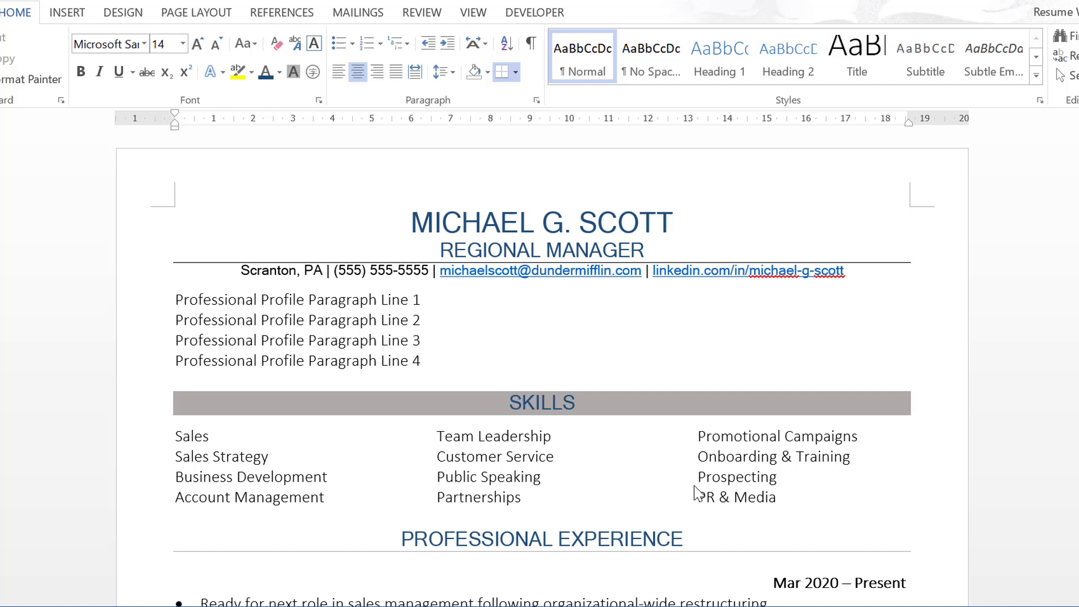
- Give the PROFESSIONAL EXPERIENCE heading paragraph a Gray-25% shading fill
left_click(689, 540)
left_click(515, 72)
left_click(574, 411)
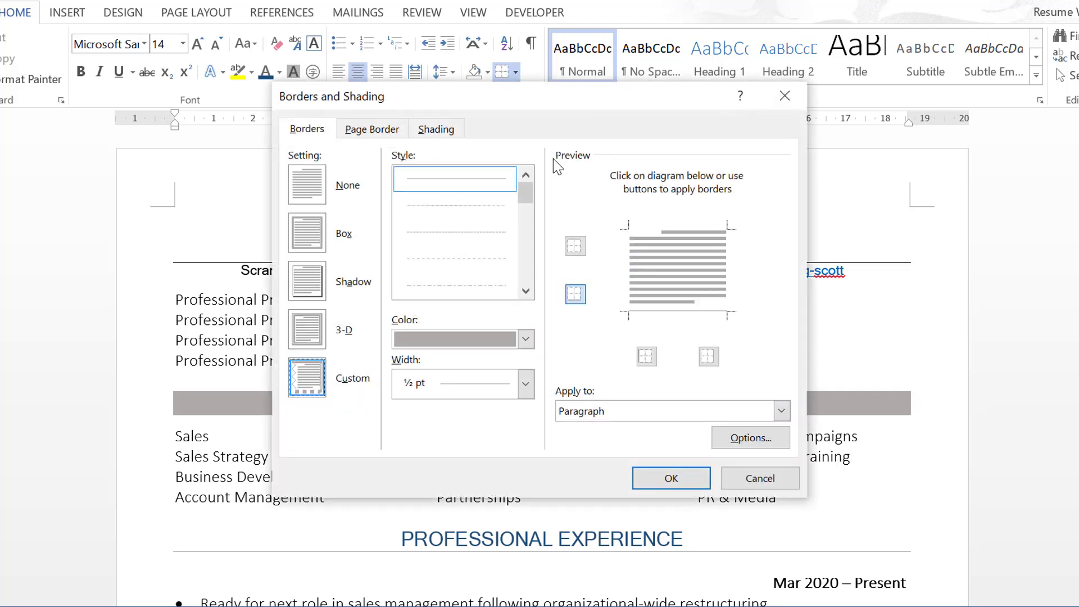
left_click(437, 131)
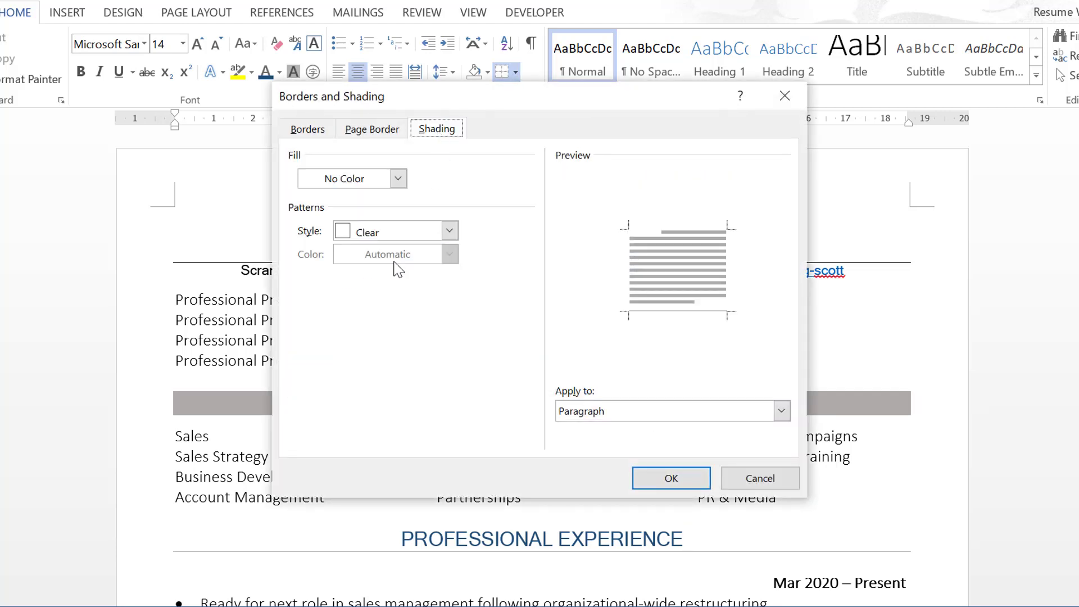
left_click(373, 188)
left_click(337, 250)
left_click(671, 477)
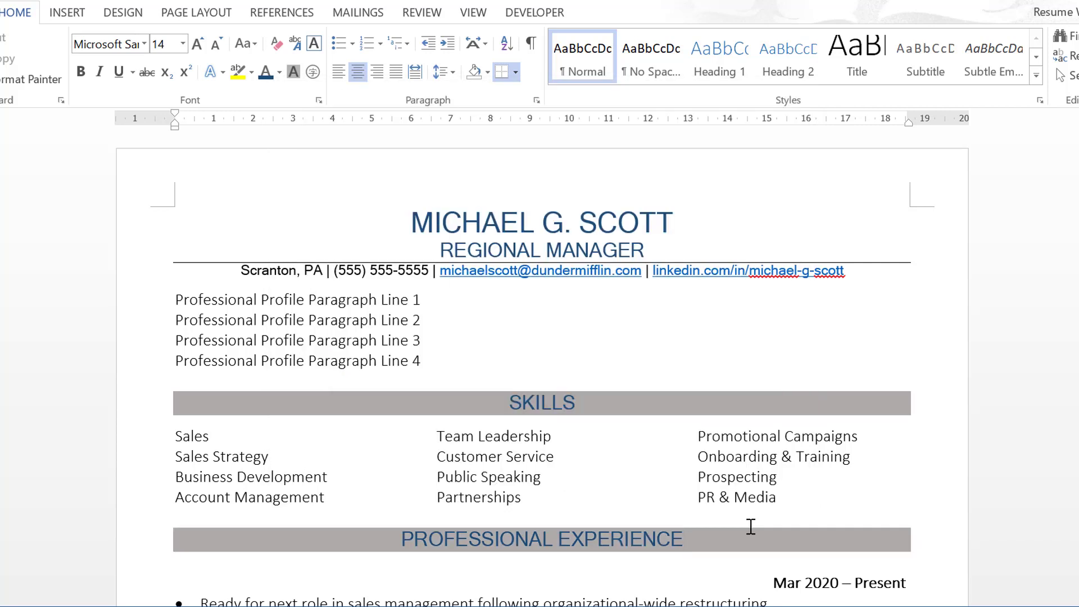